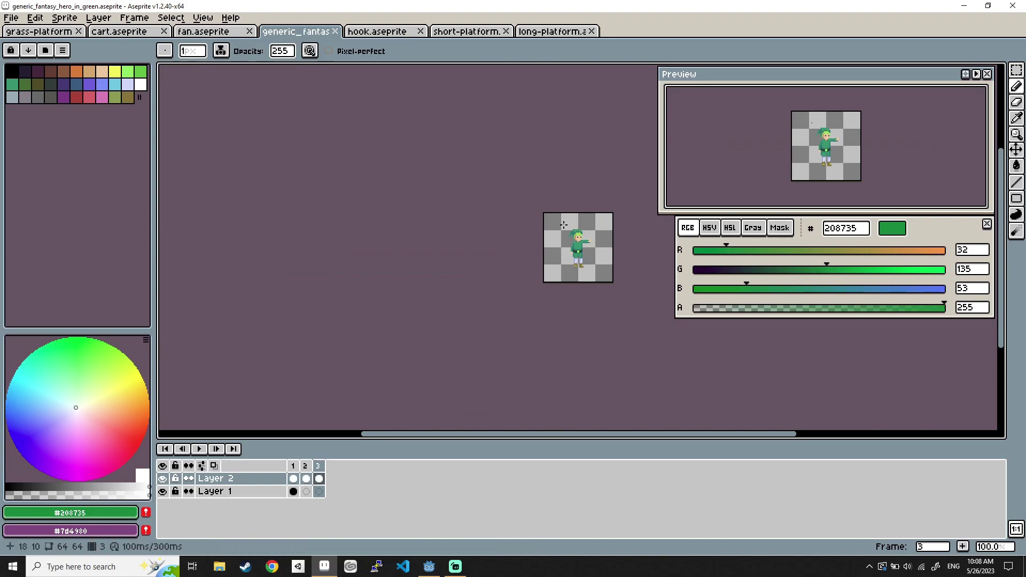
Examine the first frame of the green hero sprite and the fan sprite file.
{"action": "left_click", "coordinate": [293, 478]}
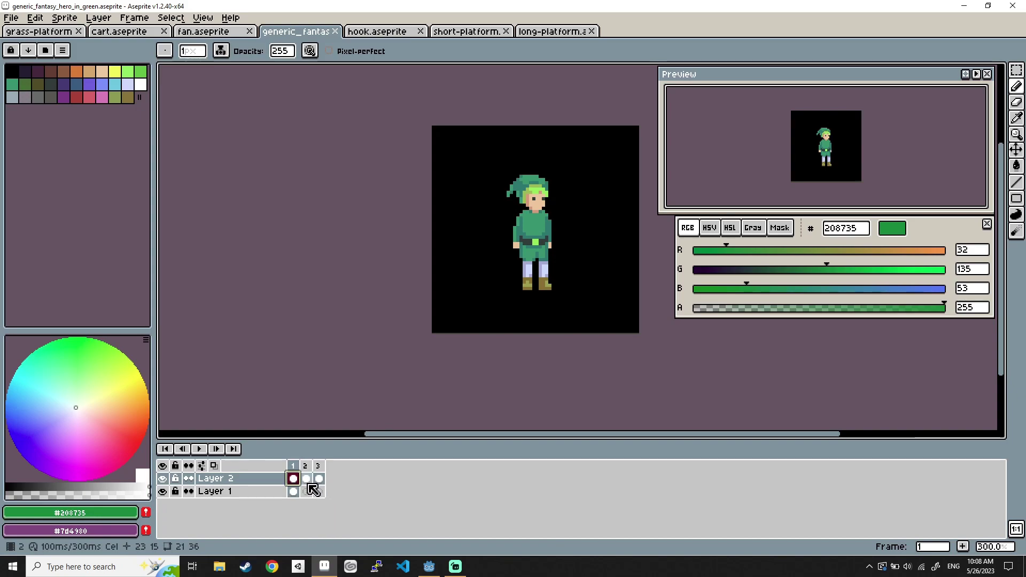
{"action": "key", "text": "ctrl+shift+Tab"}
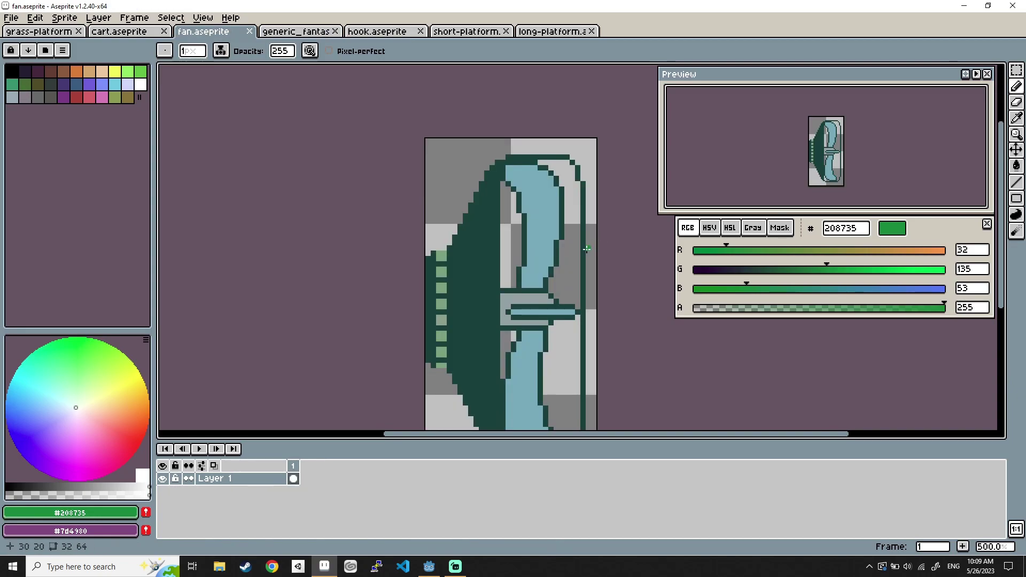
{"action": "middle_click_drag", "start_coordinate": [567, 286], "coordinate": [526, 261]}
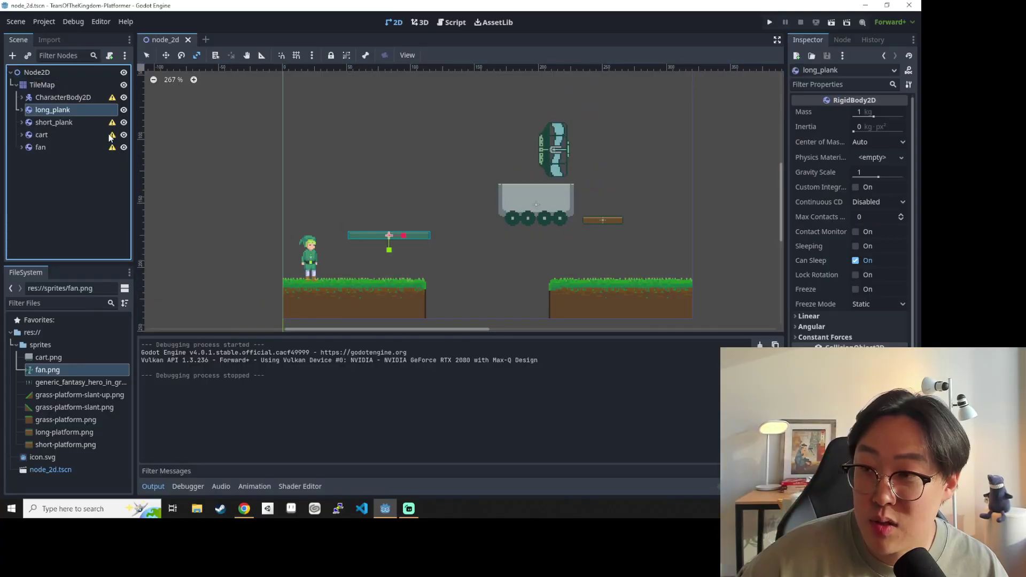
In Godot, select the TileMap node and examine its flat and slanted grass platform tiles and tile set.
{"action": "left_click", "coordinate": [16, 84]}
{"action": "left_click", "coordinate": [42, 85]}
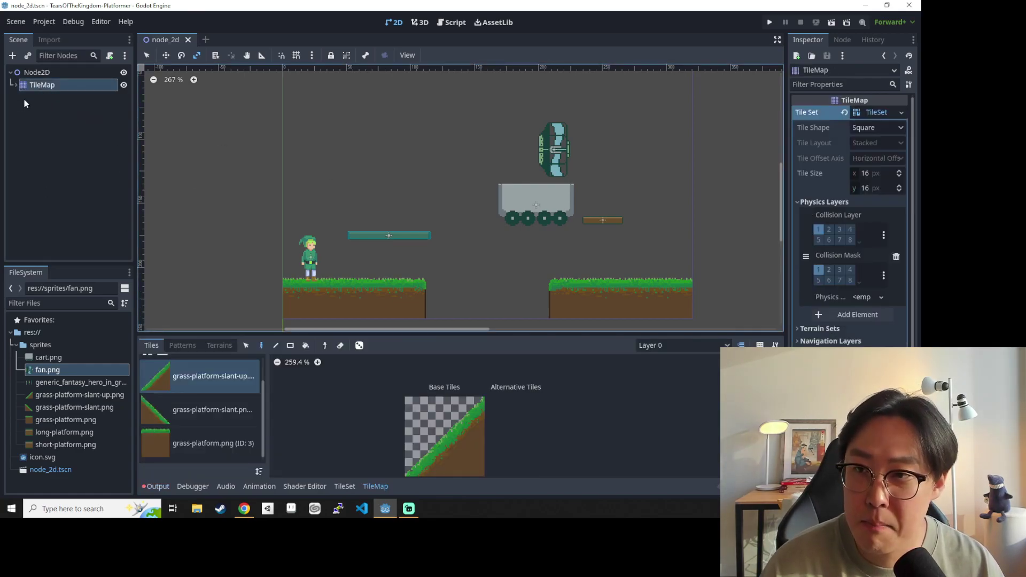
{"action": "left_click", "coordinate": [184, 442]}
{"action": "left_click", "coordinate": [190, 422]}
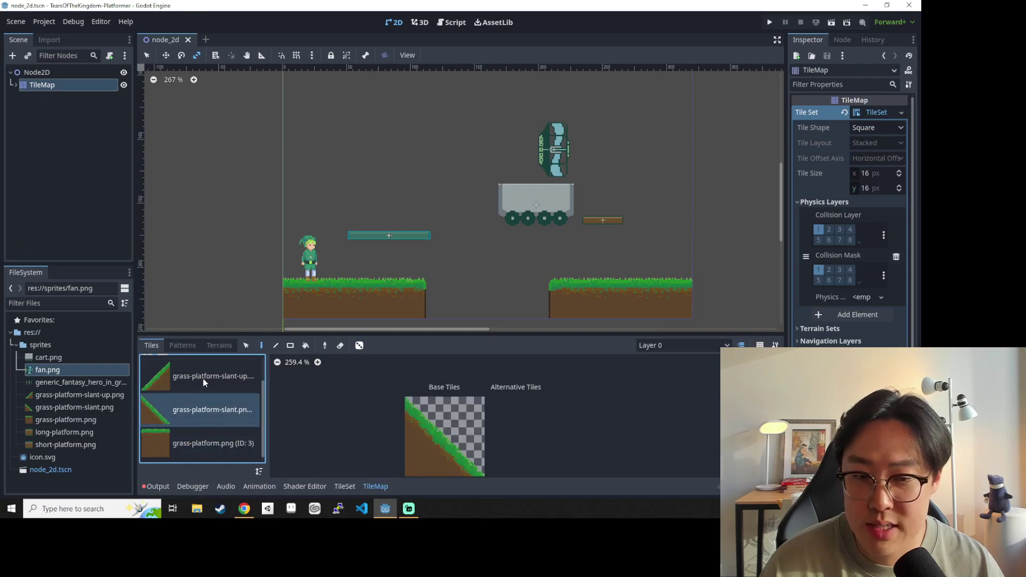
{"action": "left_click", "coordinate": [203, 378]}
{"action": "middle_click_drag", "start_coordinate": [371, 258], "coordinate": [372, 190]}
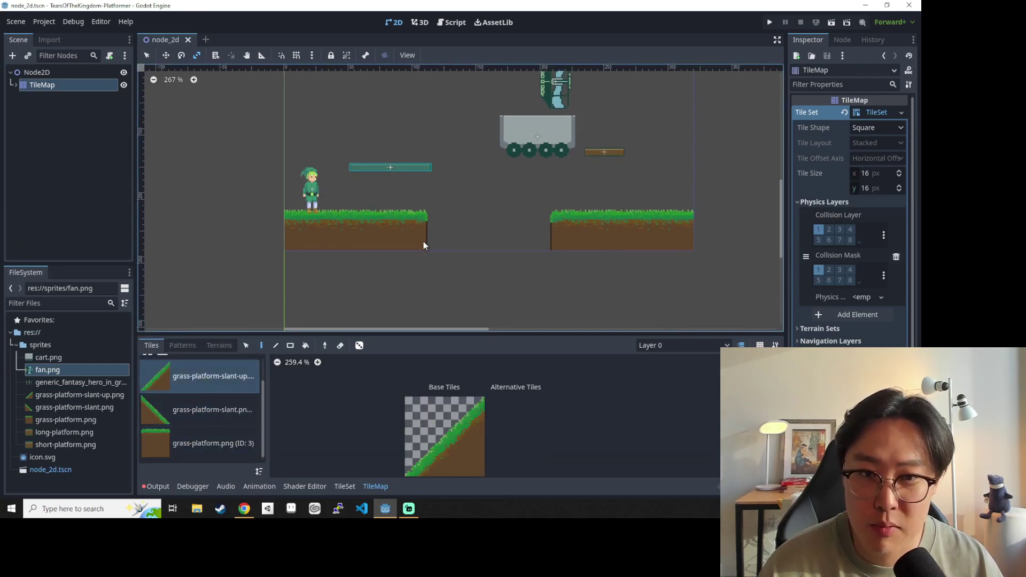
{"action": "left_click", "coordinate": [344, 486]}
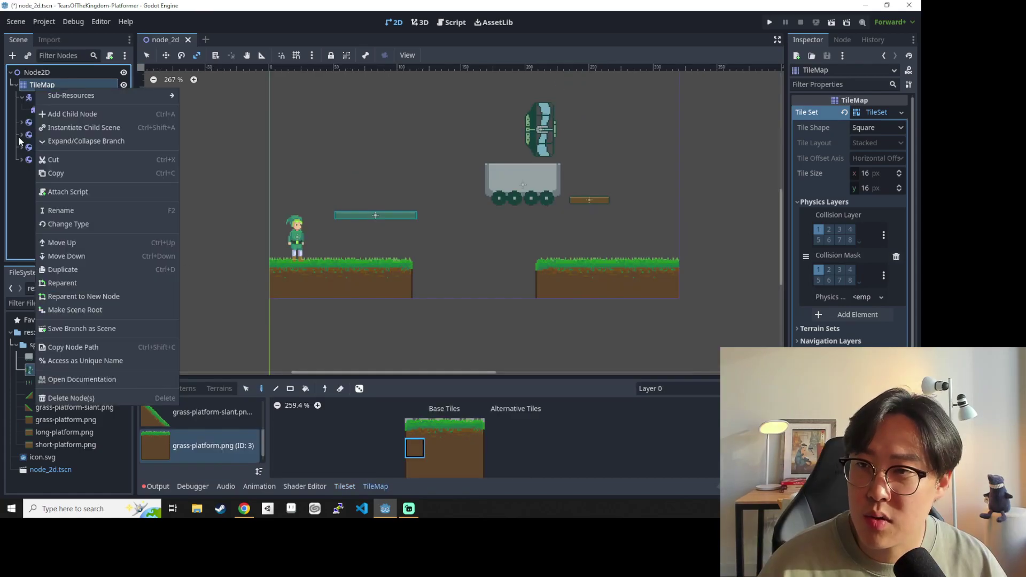
Add a RigidBody2D child node to the TileMap and rename it hook.
{"action": "left_click", "coordinate": [15, 120]}
{"action": "right_click", "coordinate": [38, 86]}
{"action": "left_click", "coordinate": [60, 111]}
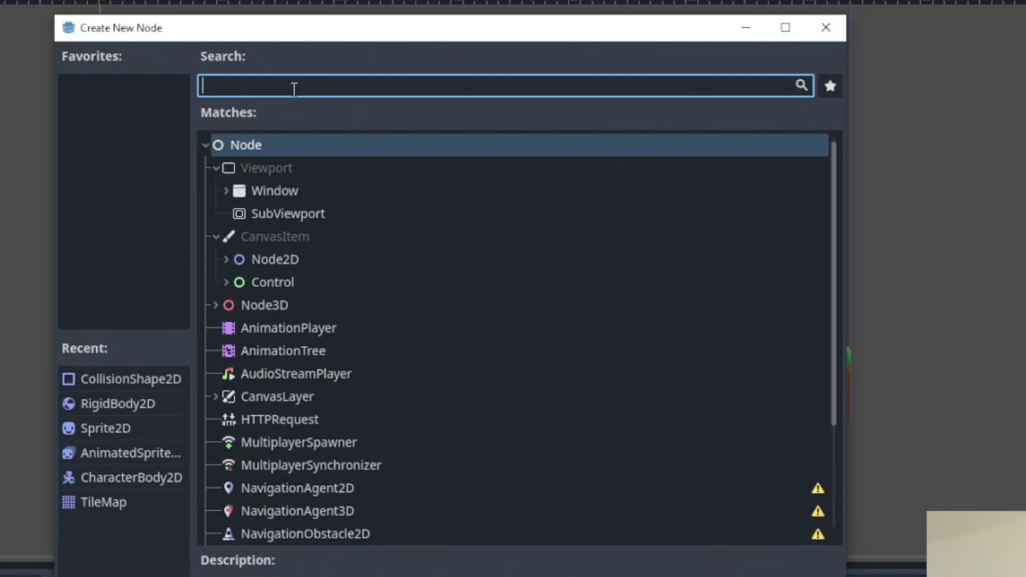
{"action": "type", "text": "rigid"}
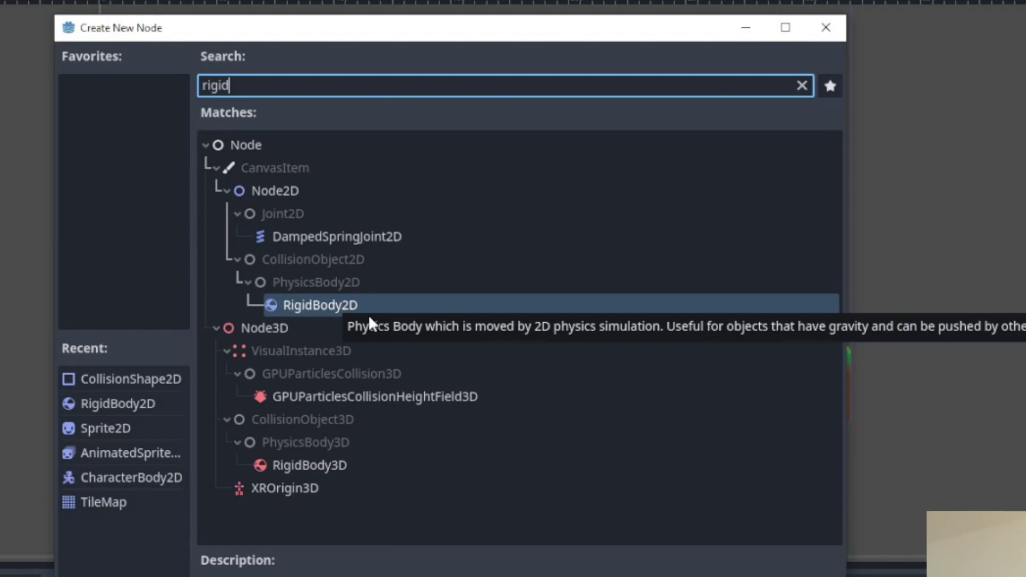
{"action": "double_click", "coordinate": [313, 309]}
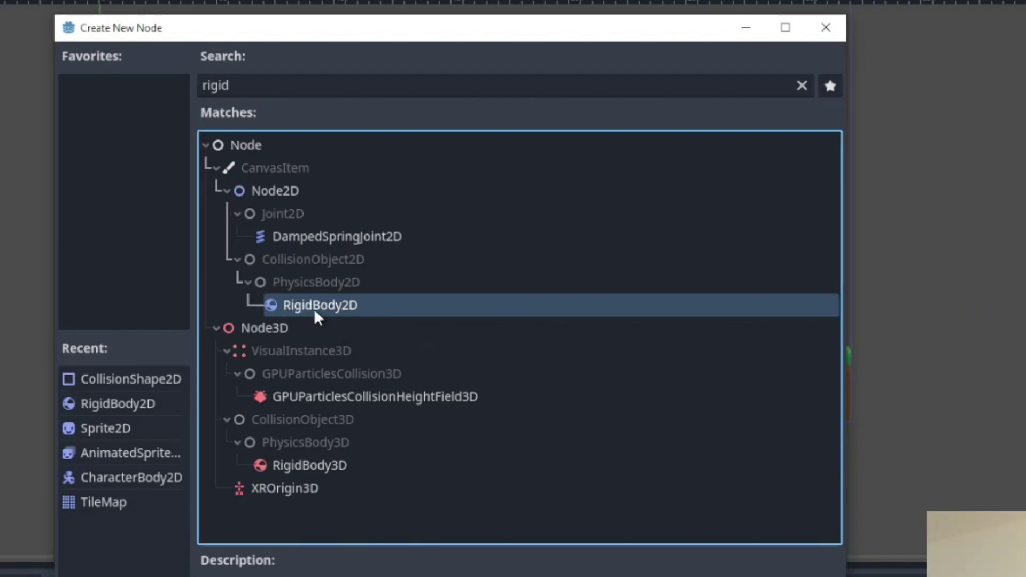
{"action": "double_click", "coordinate": [70, 172]}
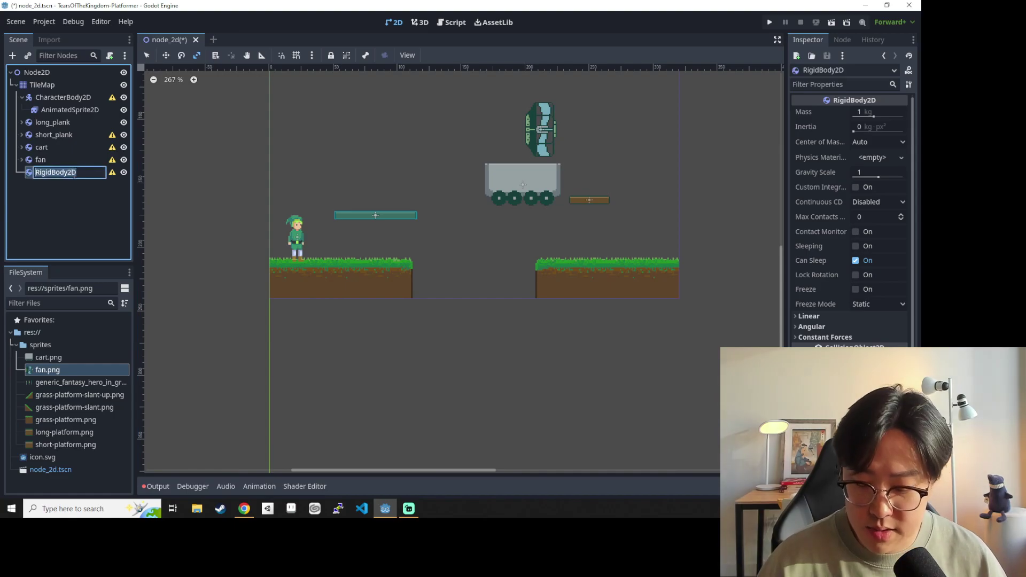
{"action": "type", "text": "hook"}
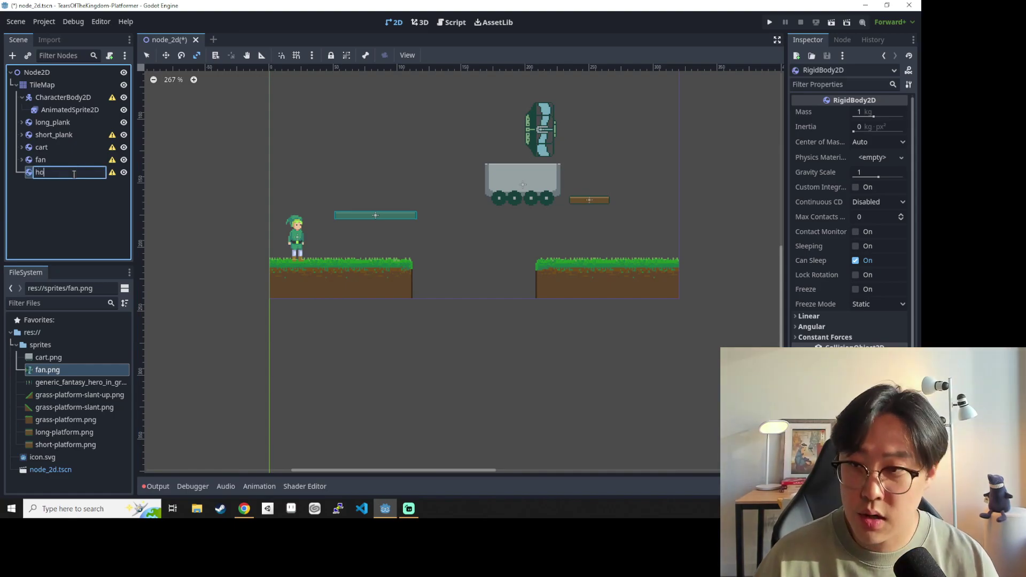
{"action": "key", "text": "Return"}
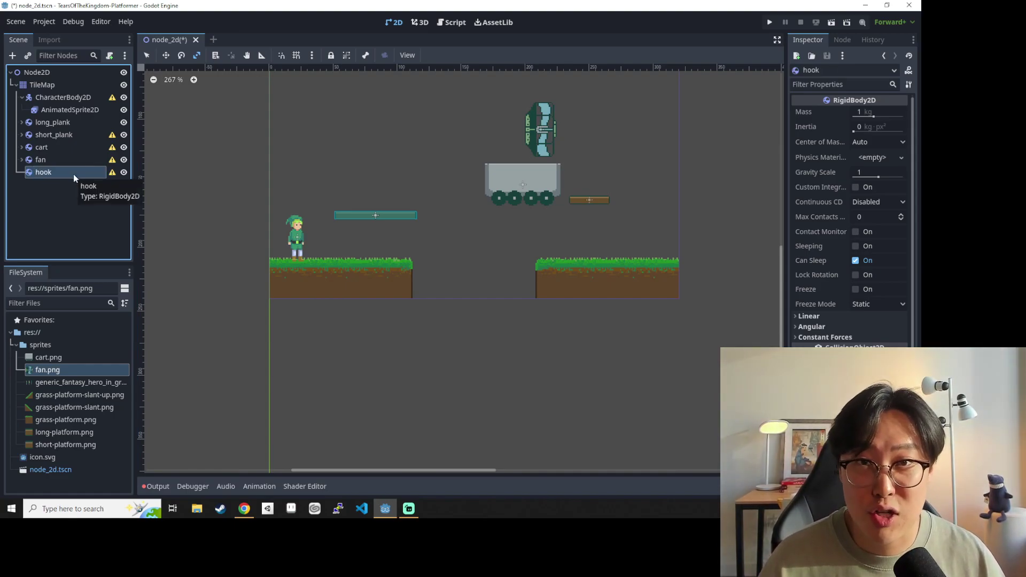
{"action": "right_click", "coordinate": [72, 174]}
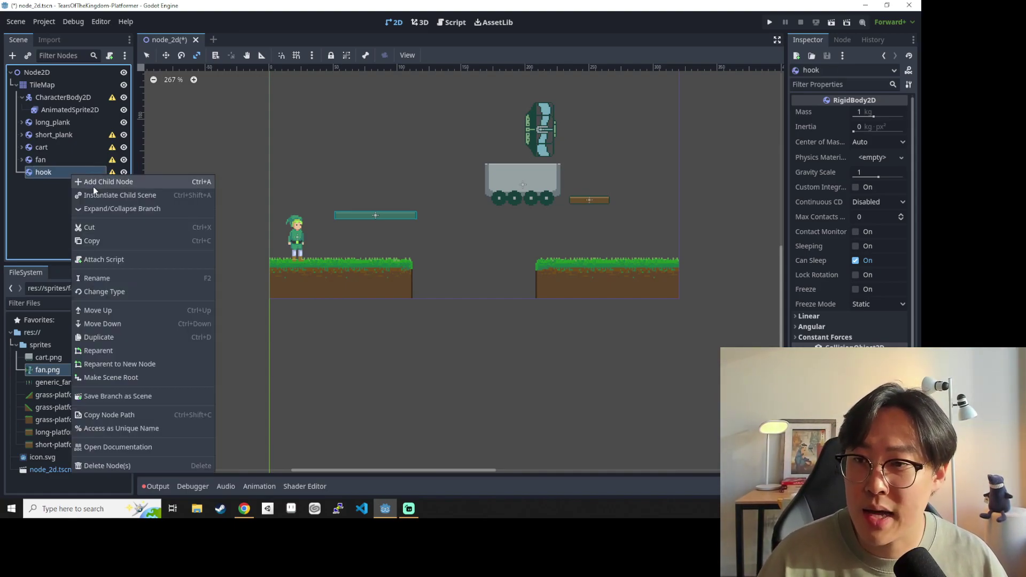
{"action": "left_click", "coordinate": [37, 191]}
{"action": "double_click", "coordinate": [45, 175]}
{"action": "scroll", "coordinate": [233, 145], "scroll_direction": "up", "scroll_amount": 1}
{"action": "scroll", "coordinate": [241, 214], "scroll_direction": "down", "scroll_amount": 2}
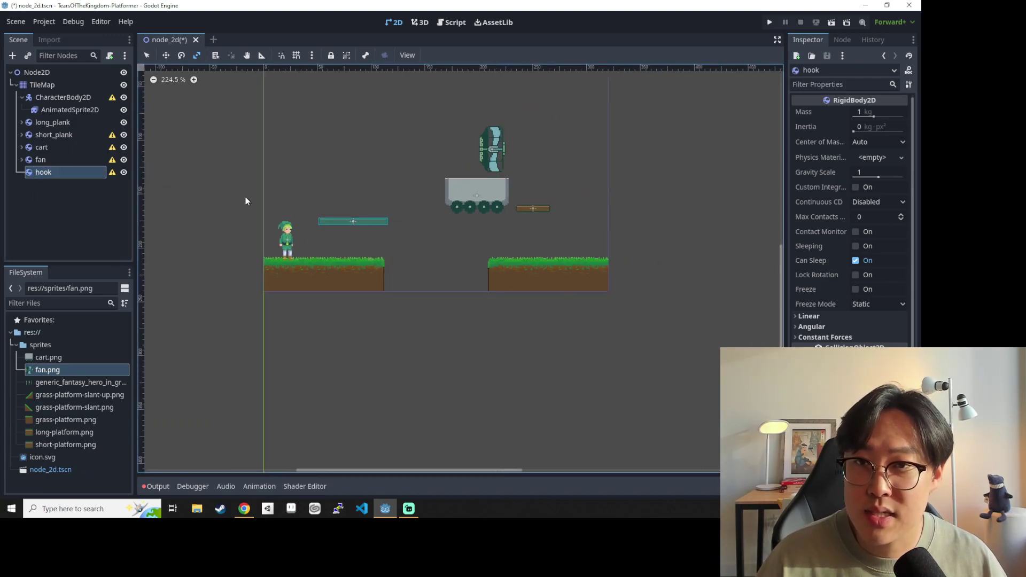
{"action": "scroll", "coordinate": [267, 187], "scroll_direction": "up", "scroll_amount": 5, "text": "ctrl"}
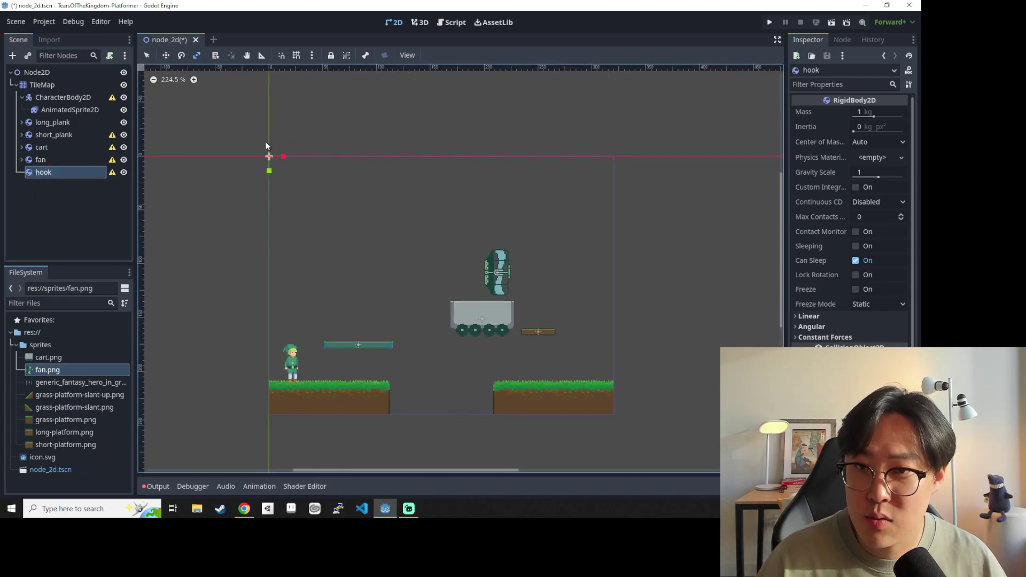
Add a Sprite2D child node to the hook body and rename it sprite.
{"action": "right_click", "coordinate": [74, 181]}
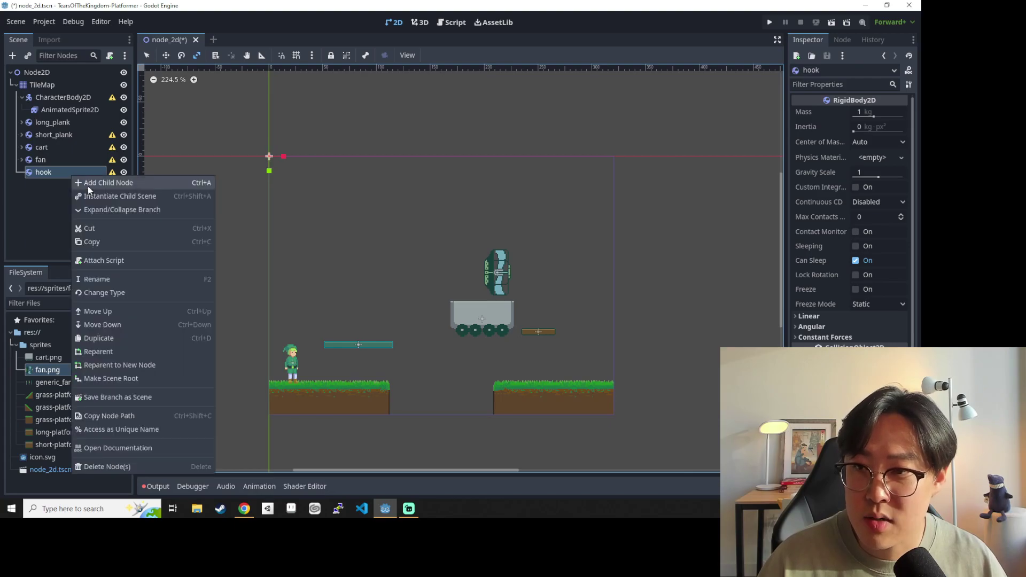
{"action": "left_click", "coordinate": [88, 183]}
{"action": "type", "text": "sprite"}
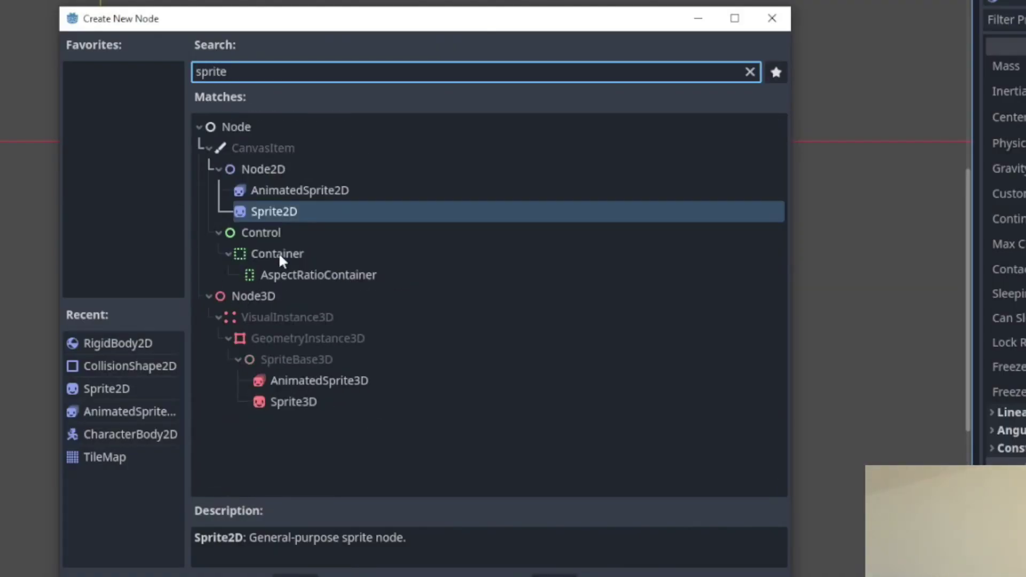
{"action": "double_click", "coordinate": [290, 209]}
{"action": "double_click", "coordinate": [54, 185]}
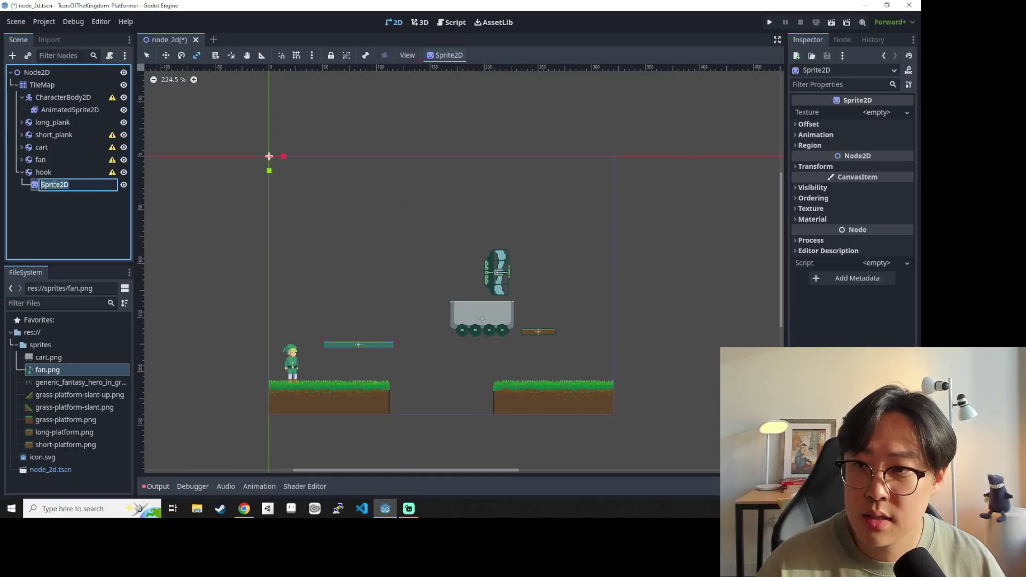
{"action": "type", "text": "sprite"}
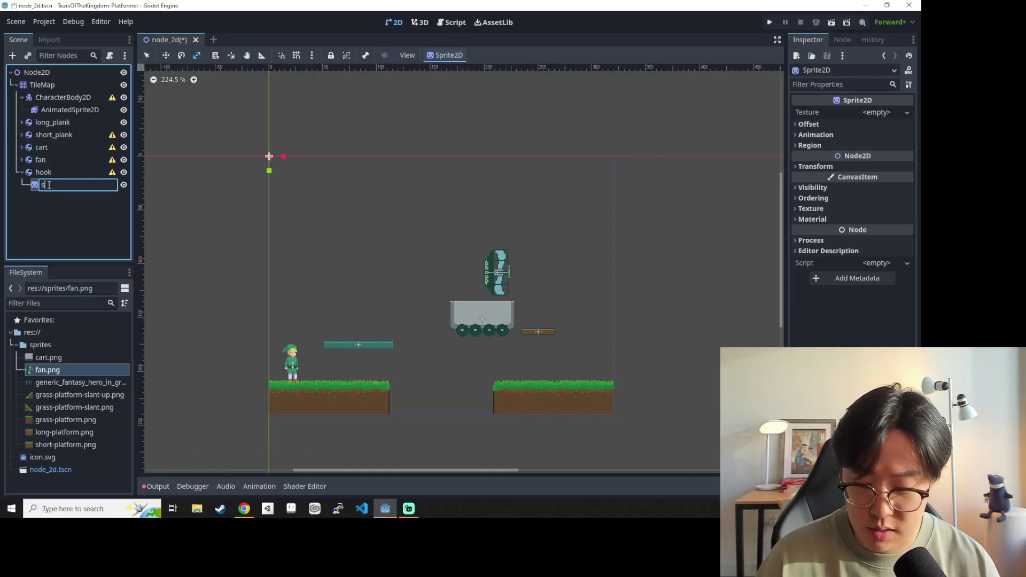
{"action": "key", "text": "Return"}
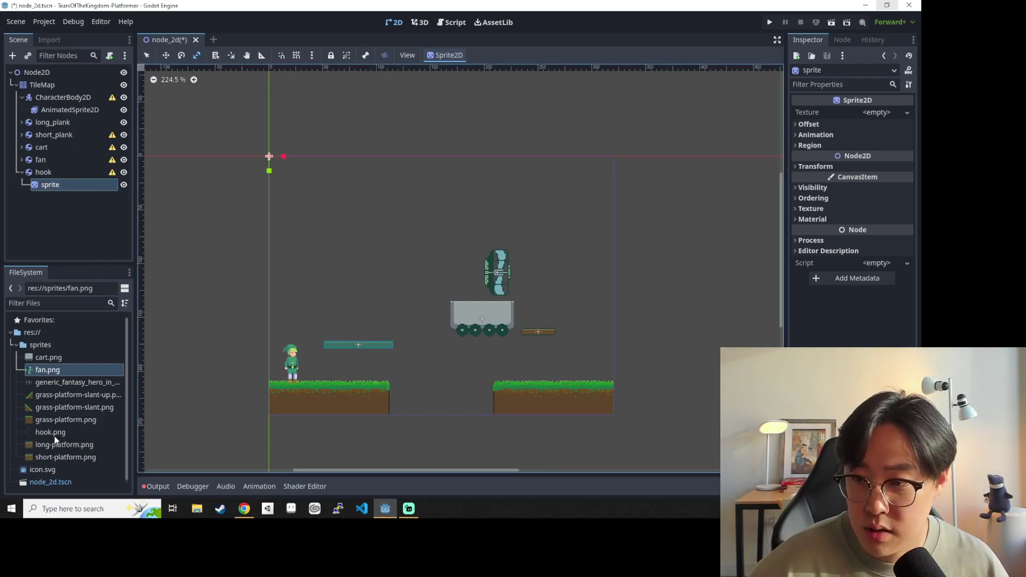
Assign hook.png as the texture of the hook's sprite node.
{"action": "left_click", "coordinate": [55, 435]}
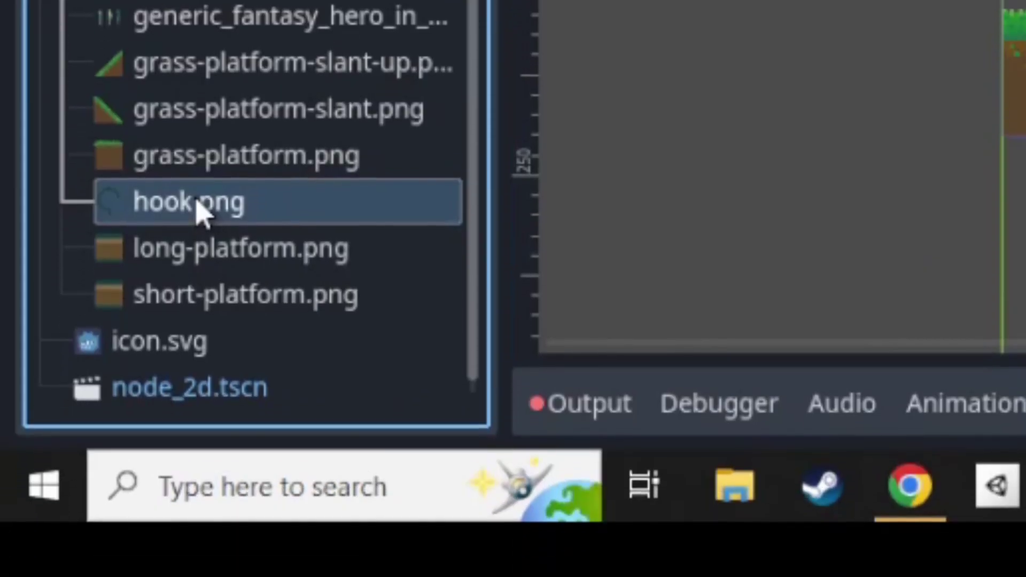
{"action": "left_click_drag", "start_coordinate": [54, 433], "coordinate": [49, 186]}
{"action": "left_click_drag", "start_coordinate": [187, 283], "coordinate": [188, 278]}
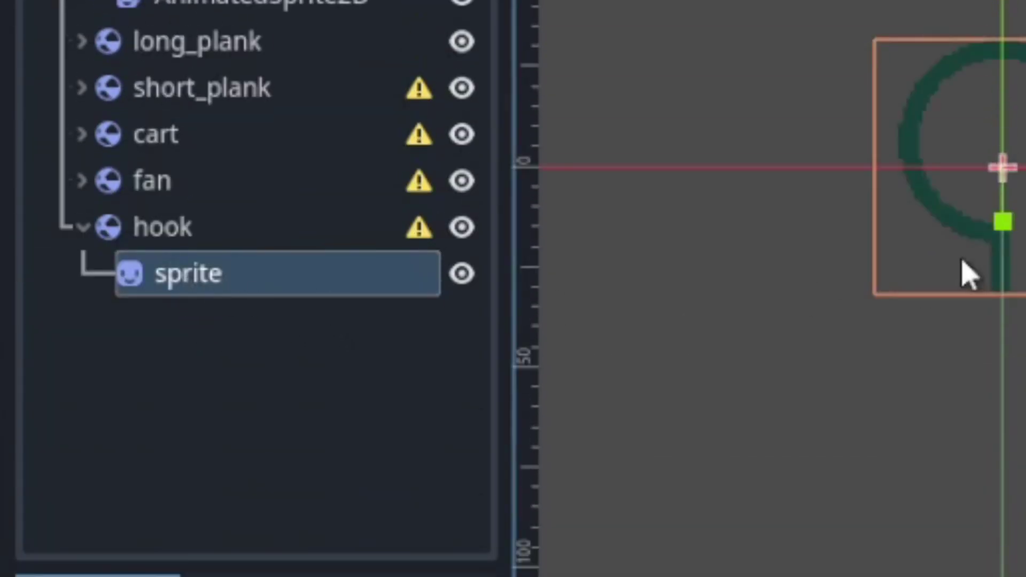
Move the hook body with its sprite into the empty space above the long plank.
{"action": "scroll", "coordinate": [976, 223], "scroll_direction": "up", "scroll_amount": 5}
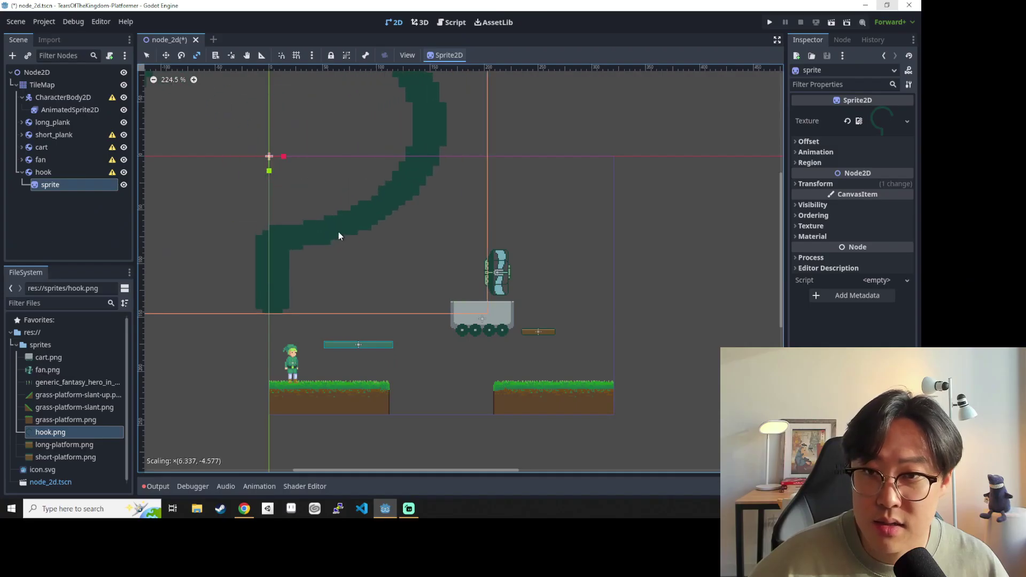
{"action": "left_click", "coordinate": [309, 220]}
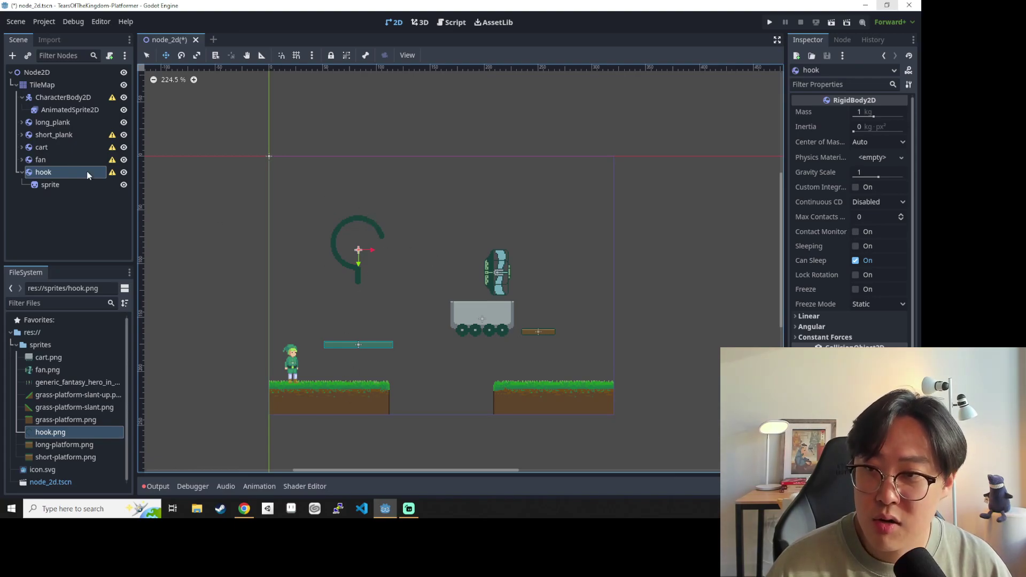
{"action": "scroll", "coordinate": [368, 252], "scroll_direction": "up", "scroll_amount": 3}
{"action": "scroll", "coordinate": [367, 264], "scroll_direction": "up", "scroll_amount": 1}
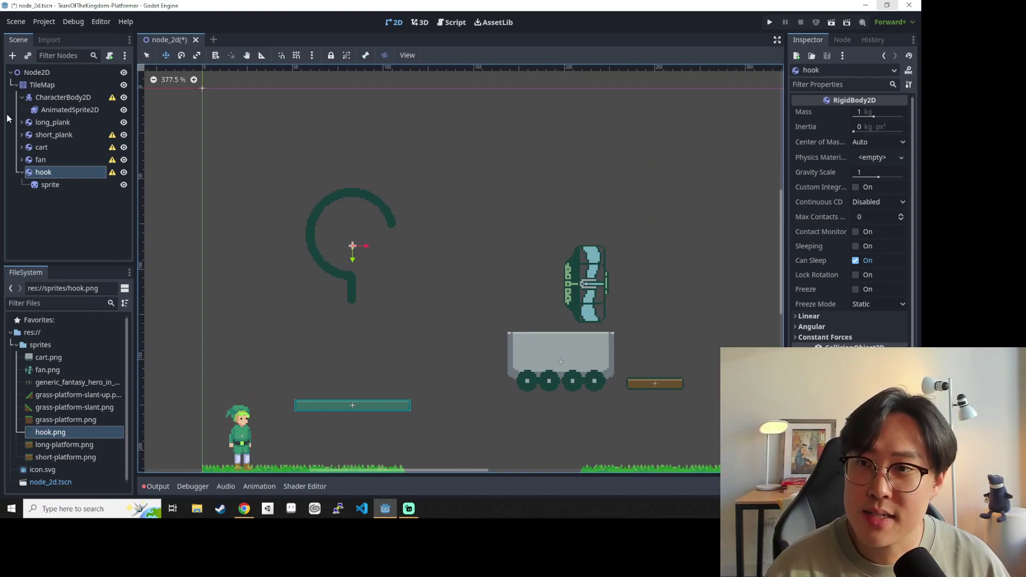
Add a CollisionShape2D child node to the short_plank body.
{"action": "left_click", "coordinate": [27, 122]}
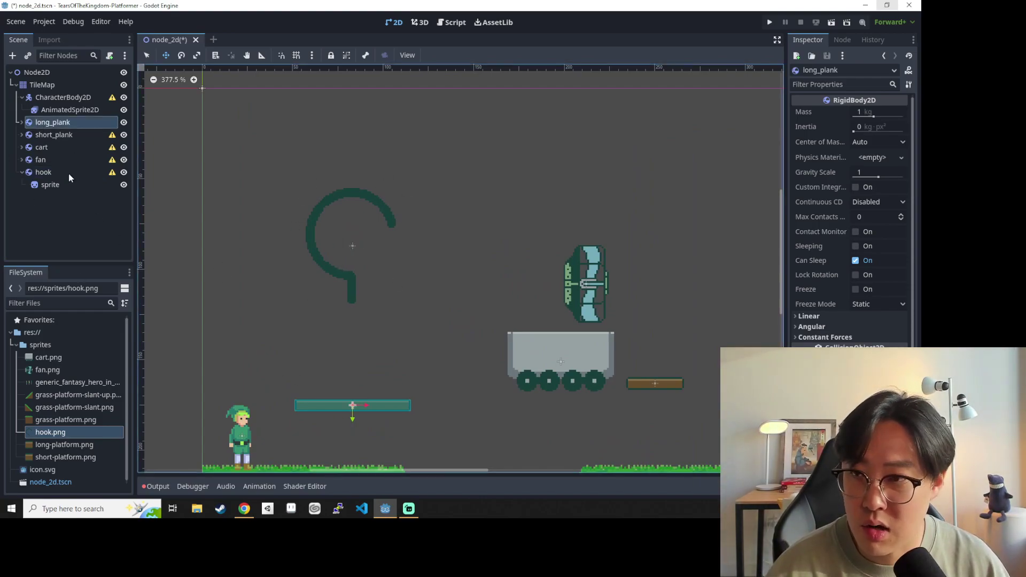
{"action": "left_click", "coordinate": [23, 138]}
{"action": "left_click", "coordinate": [42, 136]}
{"action": "right_click", "coordinate": [48, 137]}
{"action": "left_click", "coordinate": [69, 150]}
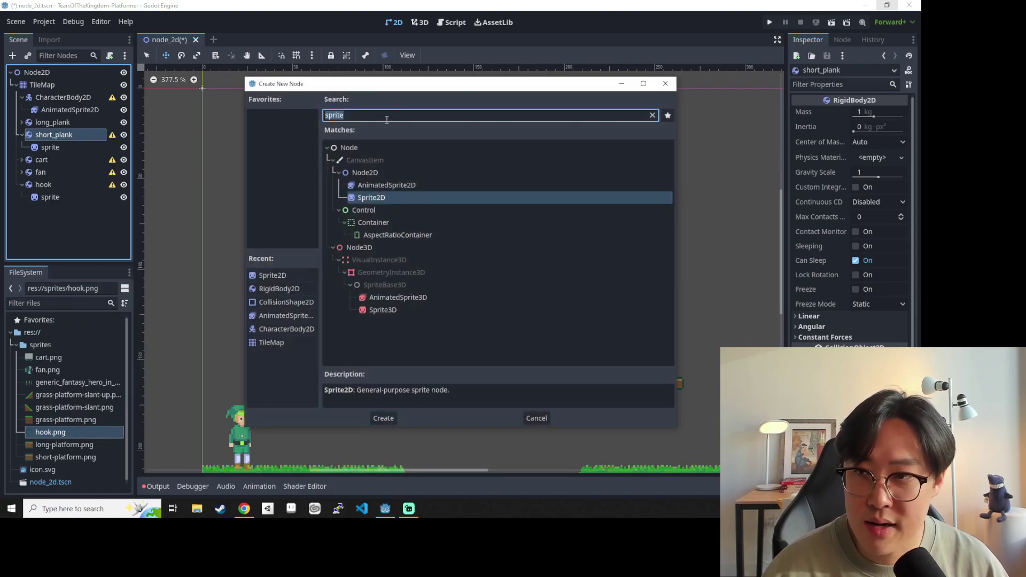
{"action": "type", "text": "co"}
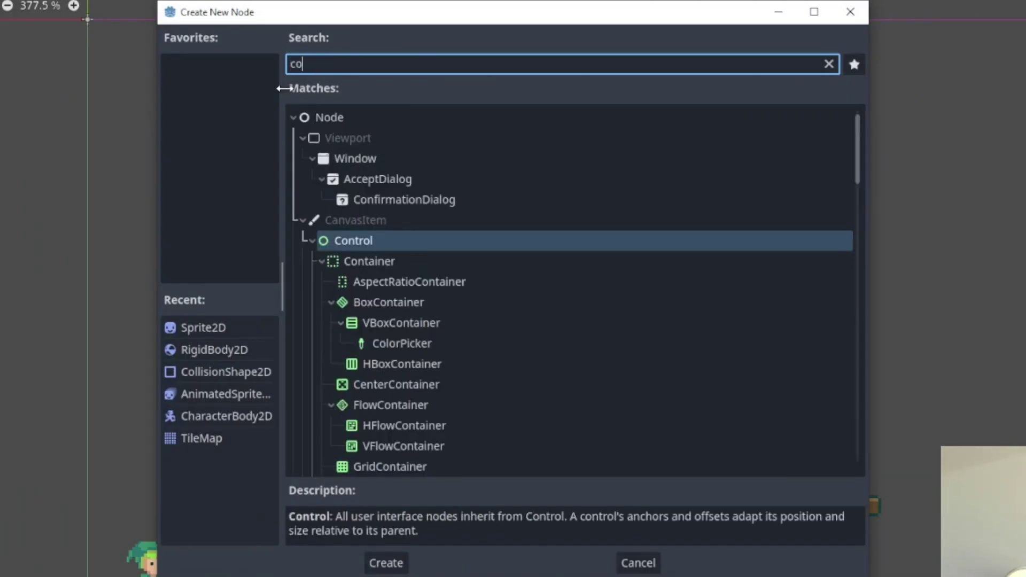
{"action": "type", "text": "llision"}
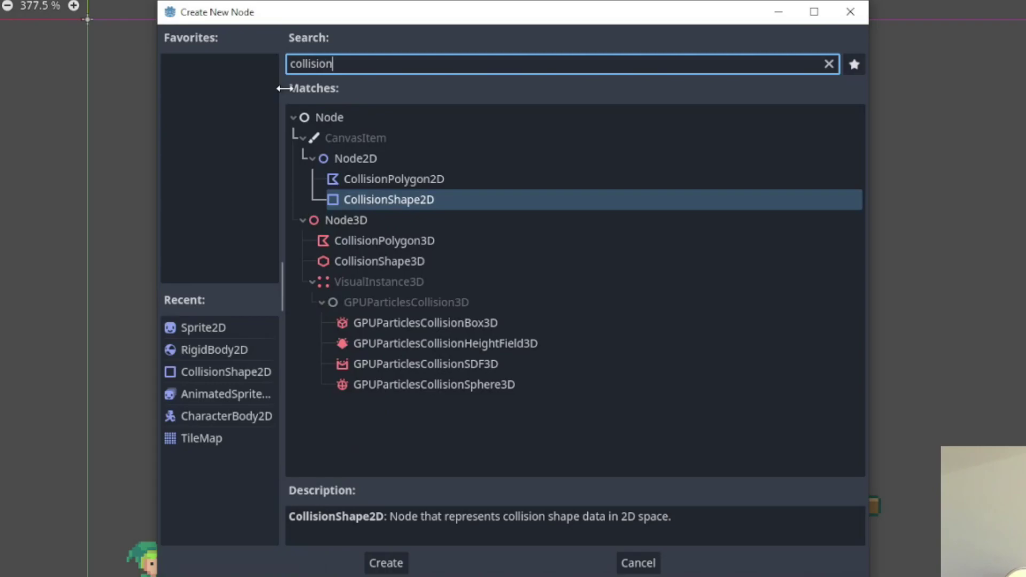
{"action": "double_click", "coordinate": [391, 200]}
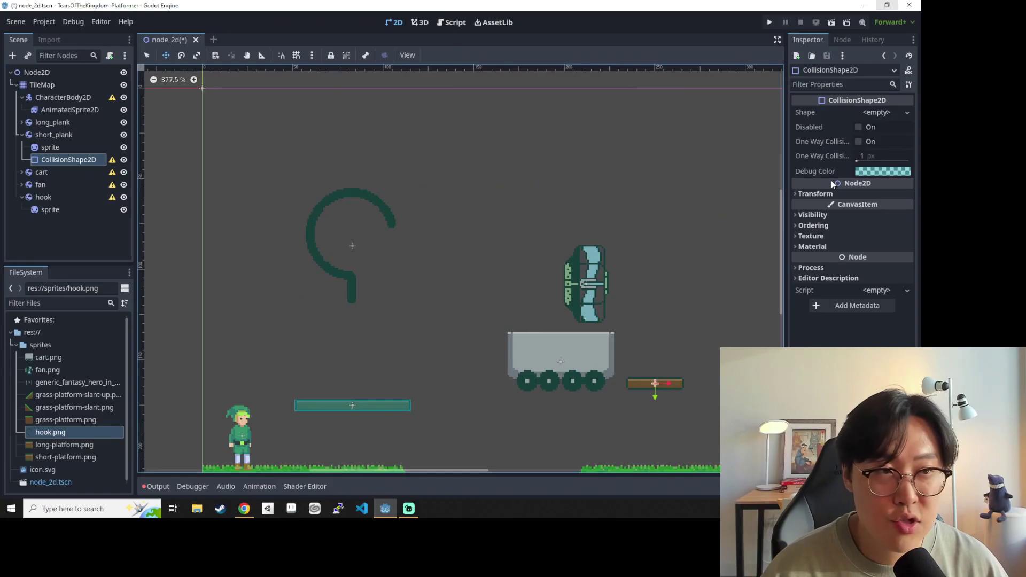
Assign a new RectangleShape2D to the short_plank's collision shape and resize it to fit the plank sprite.
{"action": "left_click", "coordinate": [875, 112]}
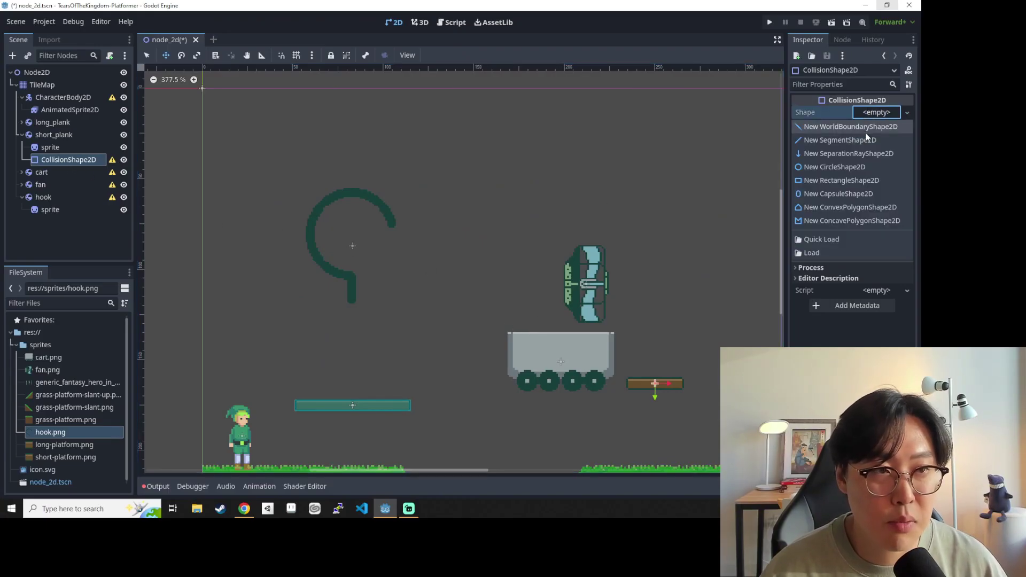
{"action": "left_click", "coordinate": [844, 181]}
{"action": "scroll", "coordinate": [651, 311], "scroll_direction": "up", "scroll_amount": 6}
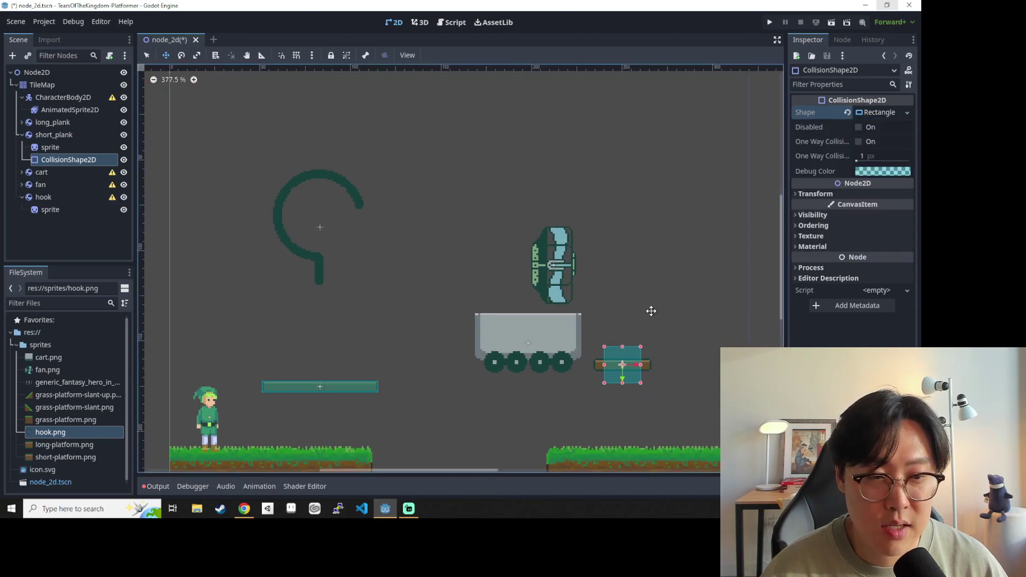
{"action": "scroll", "coordinate": [526, 308], "scroll_direction": "up", "scroll_amount": 3}
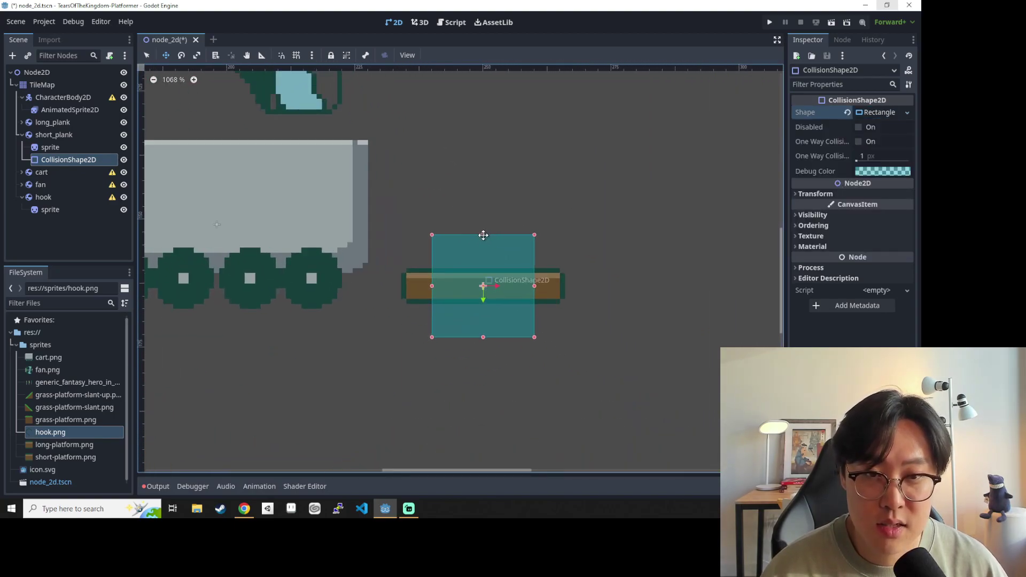
{"action": "left_click", "coordinate": [197, 55]}
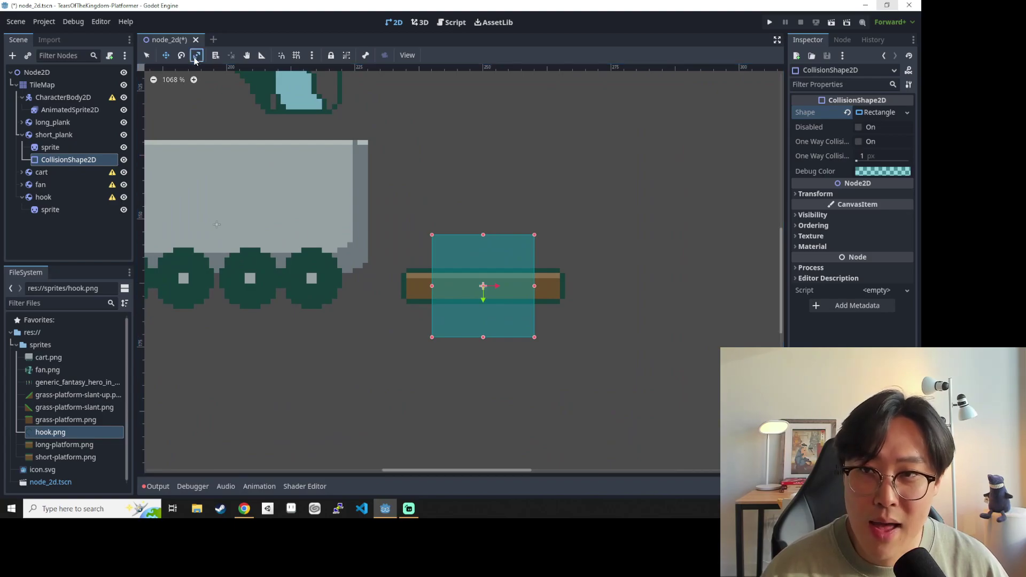
{"action": "left_click_drag", "start_coordinate": [485, 302], "coordinate": [504, 288]}
{"action": "left_click", "coordinate": [48, 134]}
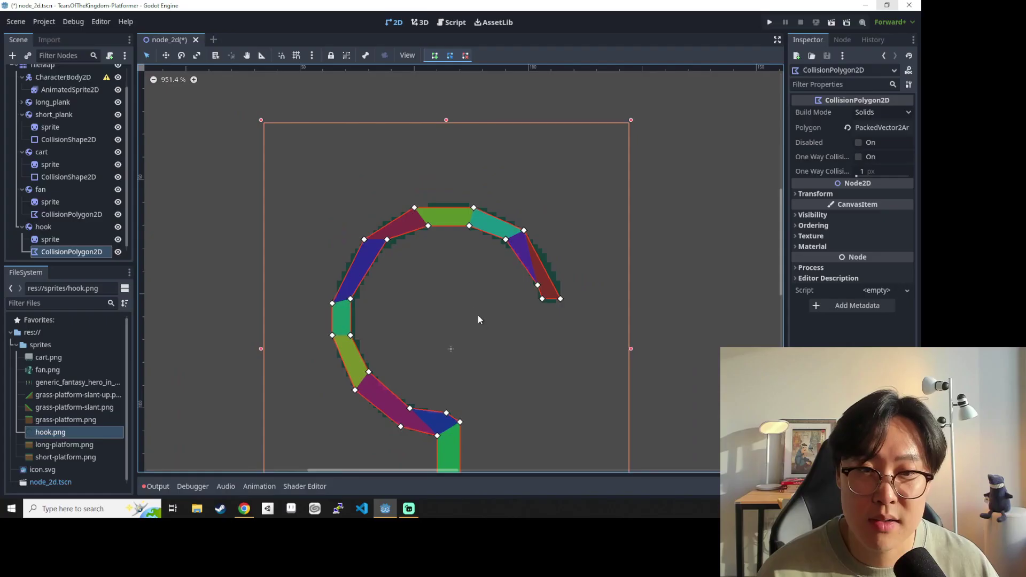
Check the hook's collision polygon against its sprite and save the node_2d scene.
{"action": "scroll", "coordinate": [474, 241], "scroll_direction": "down", "scroll_amount": 5}
{"action": "scroll", "coordinate": [433, 239], "scroll_direction": "up", "scroll_amount": 3}
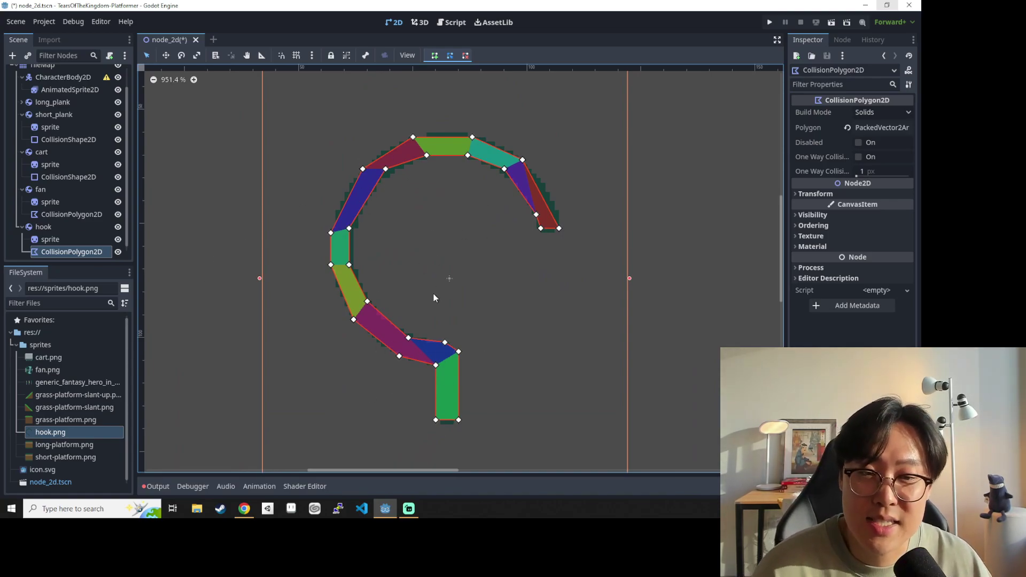
{"action": "scroll", "coordinate": [494, 233], "scroll_direction": "down", "scroll_amount": 4}
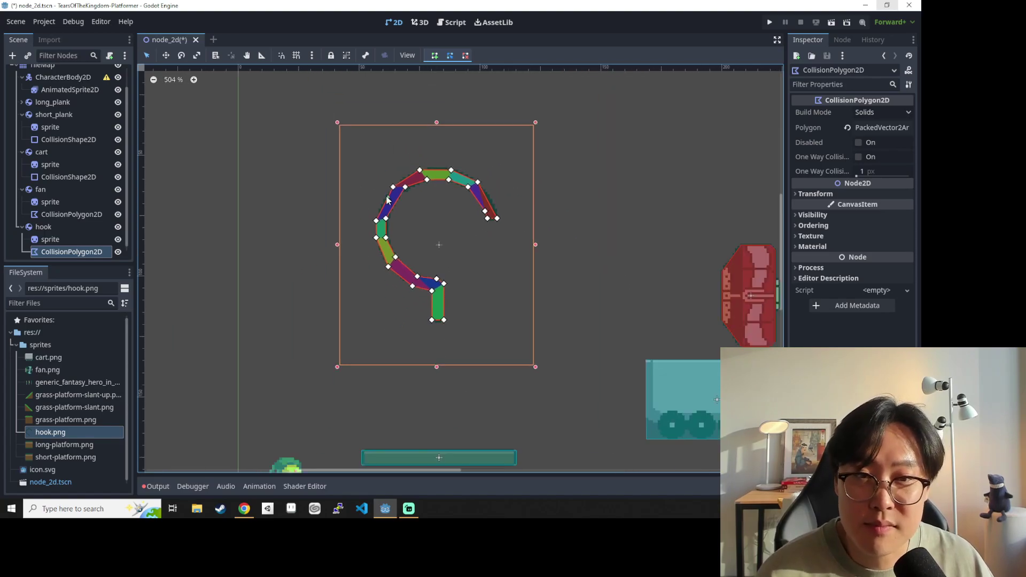
{"action": "scroll", "coordinate": [506, 265], "scroll_direction": "down", "scroll_amount": 3}
{"action": "key", "text": "ctrl+s"}
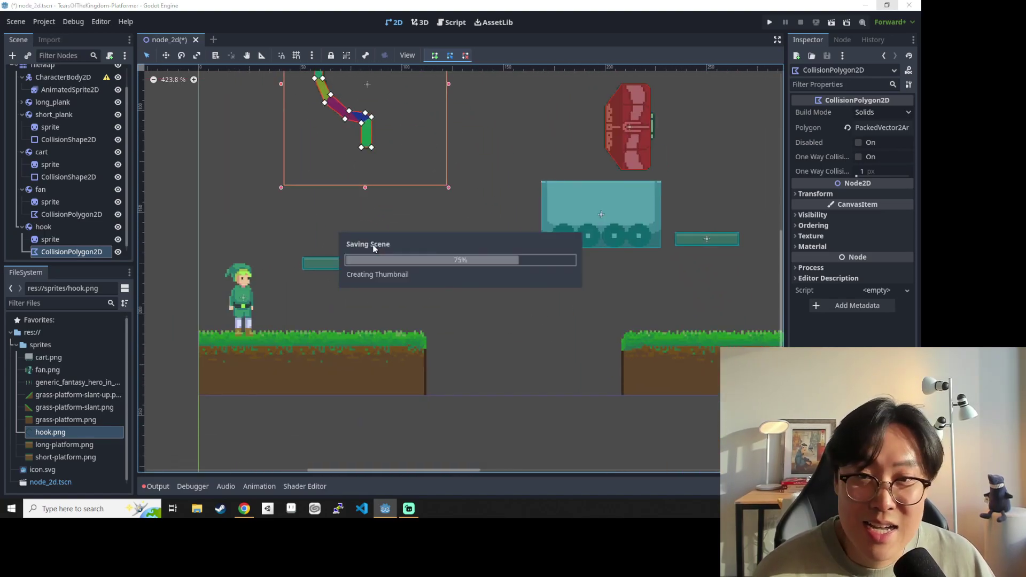
{"action": "scroll", "coordinate": [434, 203], "scroll_direction": "down", "scroll_amount": 1}
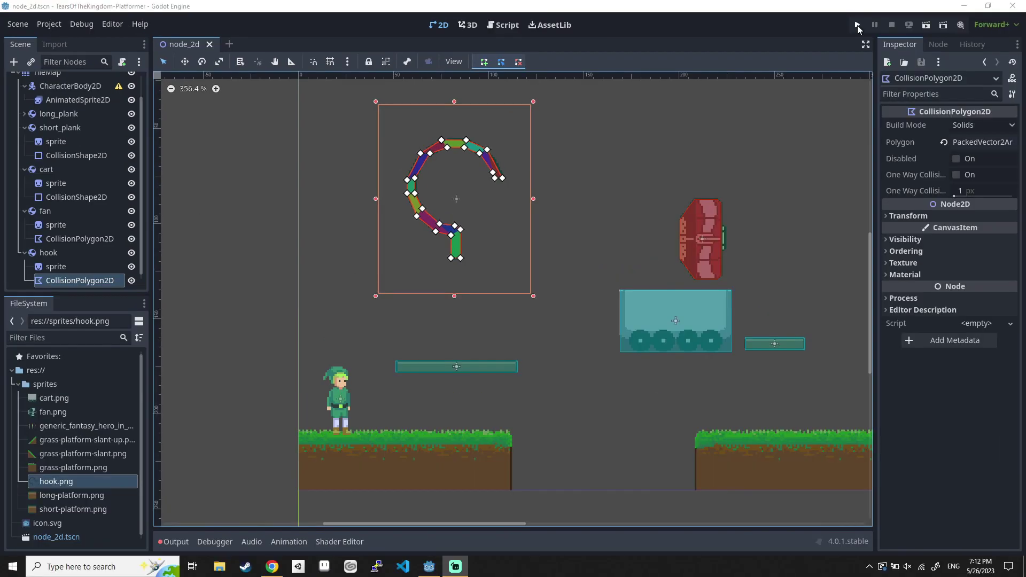
Run the project, view the game in a maximized window, and close the game.
{"action": "left_click", "coordinate": [769, 22]}
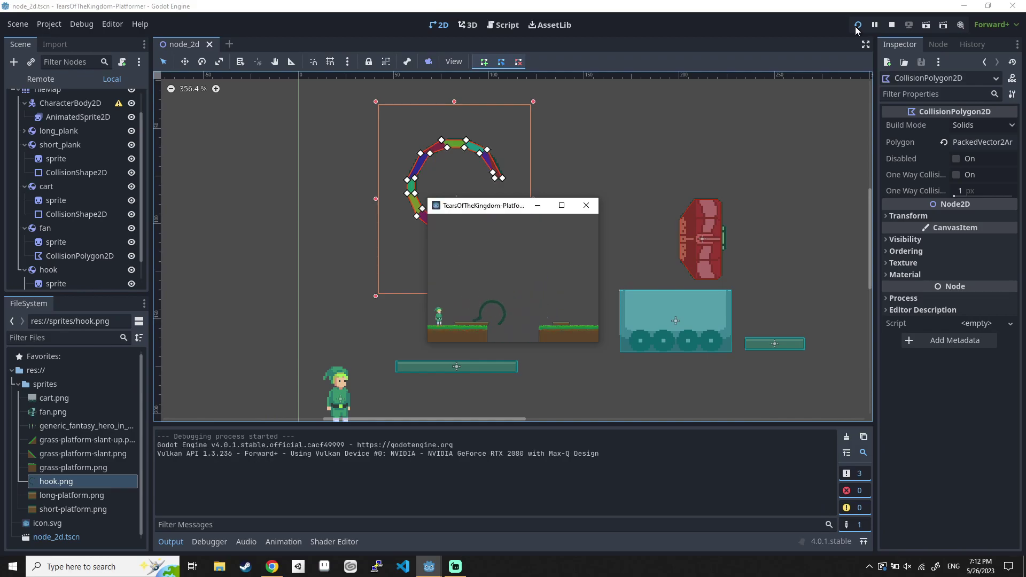
{"action": "left_click", "coordinate": [561, 206]}
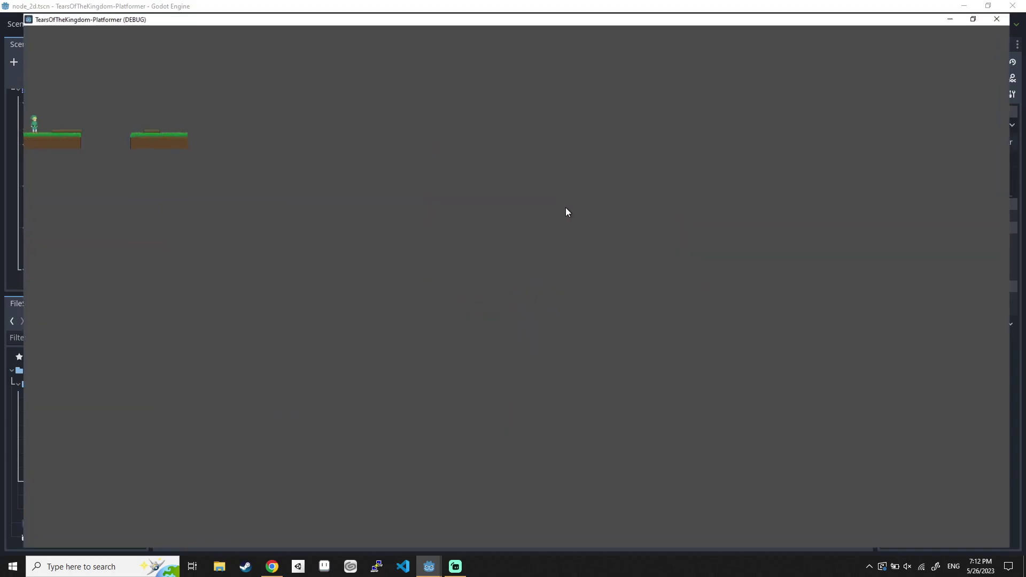
{"action": "left_click", "coordinate": [987, 5]}
{"action": "left_click", "coordinate": [587, 205]}
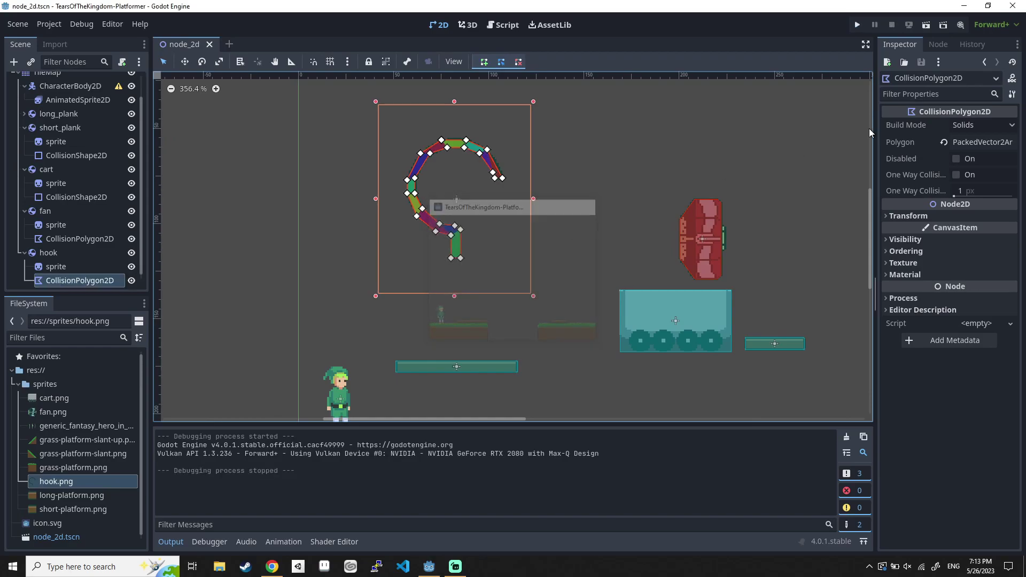
Adjust the display window settings in the project settings so the game runs in a larger window.
{"action": "left_click", "coordinate": [46, 24]}
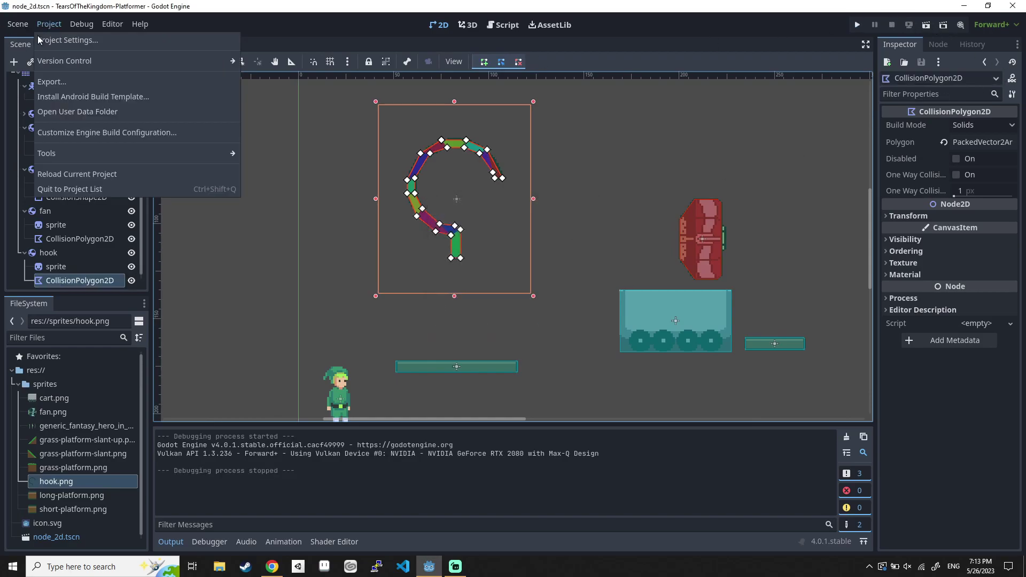
{"action": "mouse_move", "coordinate": [16, 25]}
{"action": "mouse_move", "coordinate": [49, 24]}
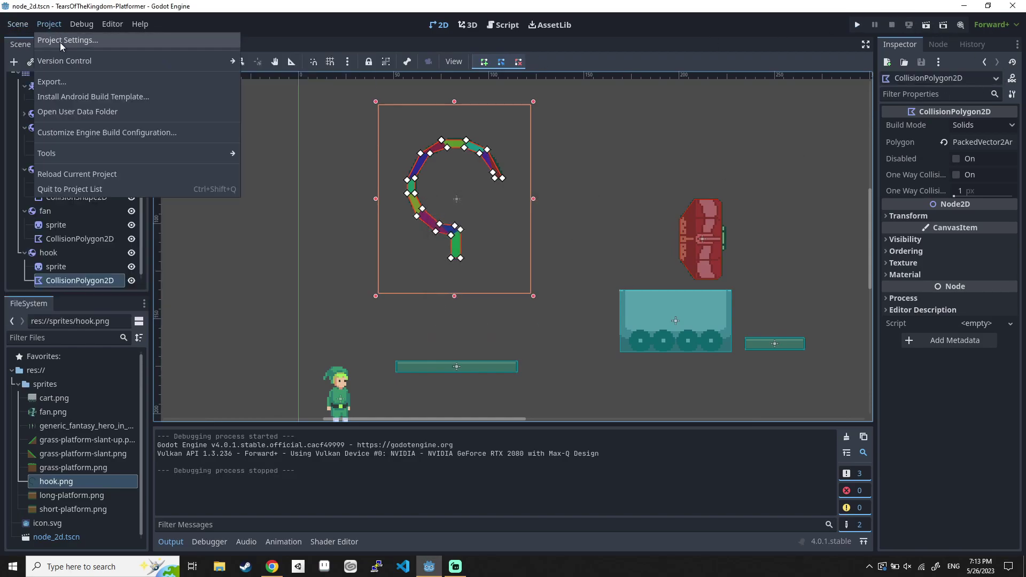
{"action": "left_click", "coordinate": [64, 40]}
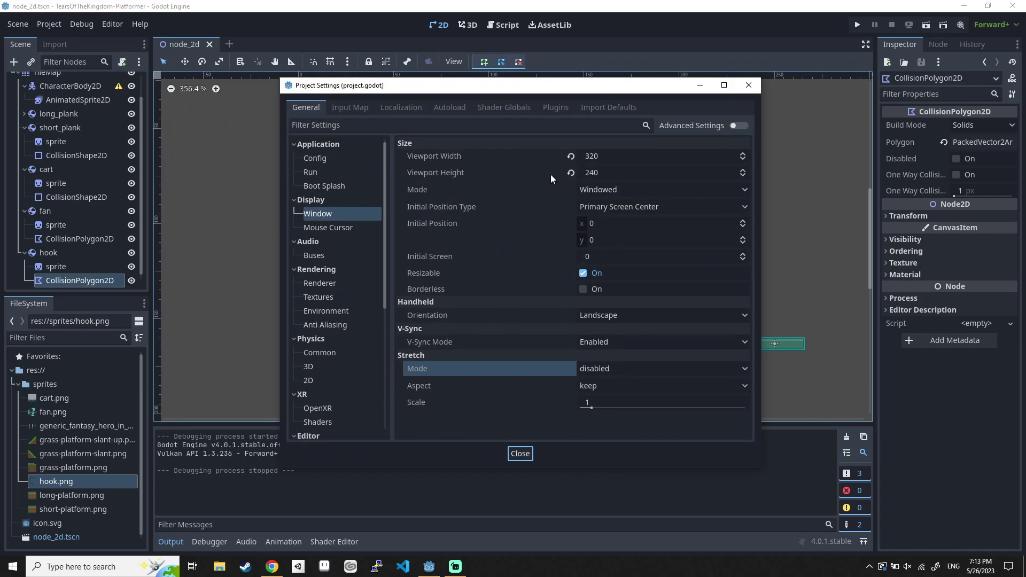
{"action": "left_click", "coordinate": [749, 85]}
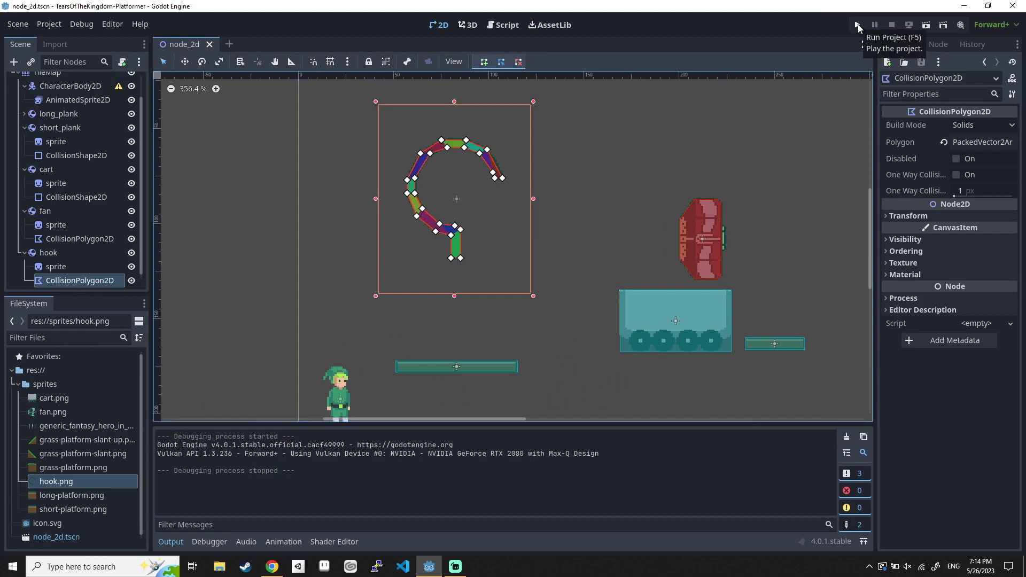
Run the project again to test the scene with the changed window settings.
{"action": "scroll", "coordinate": [554, 213], "scroll_direction": "down", "scroll_amount": 3}
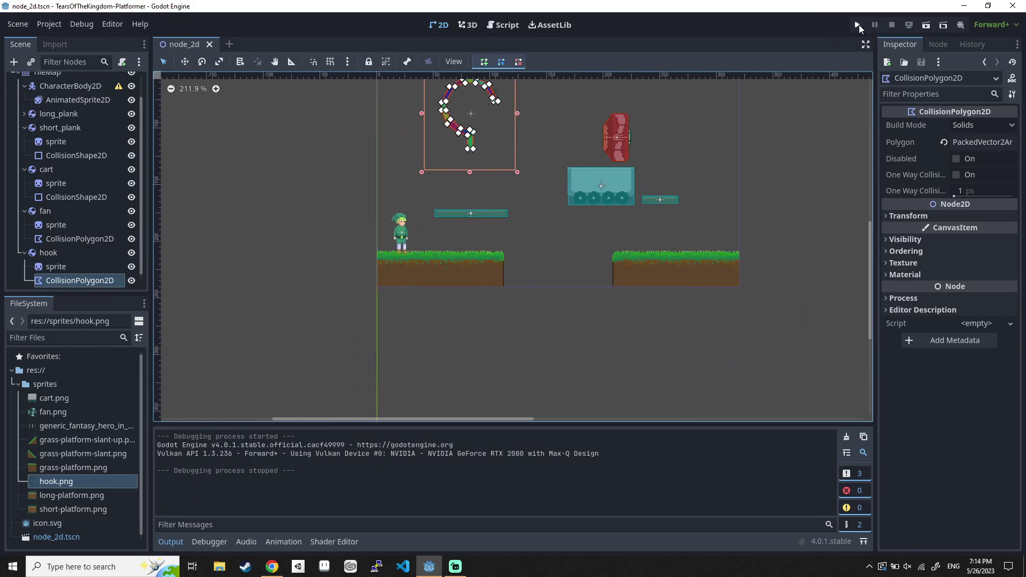
{"action": "left_click", "coordinate": [858, 26]}
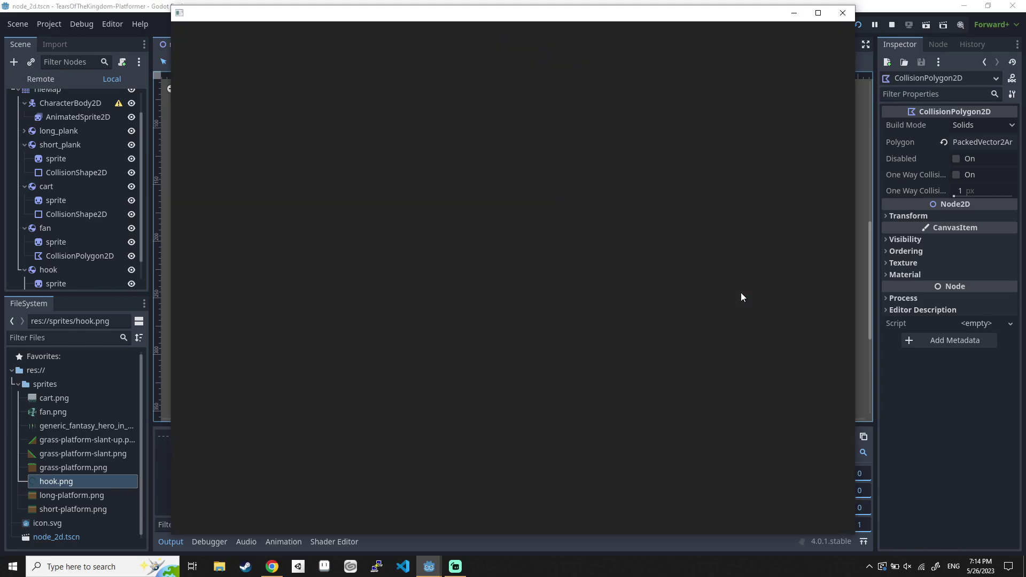